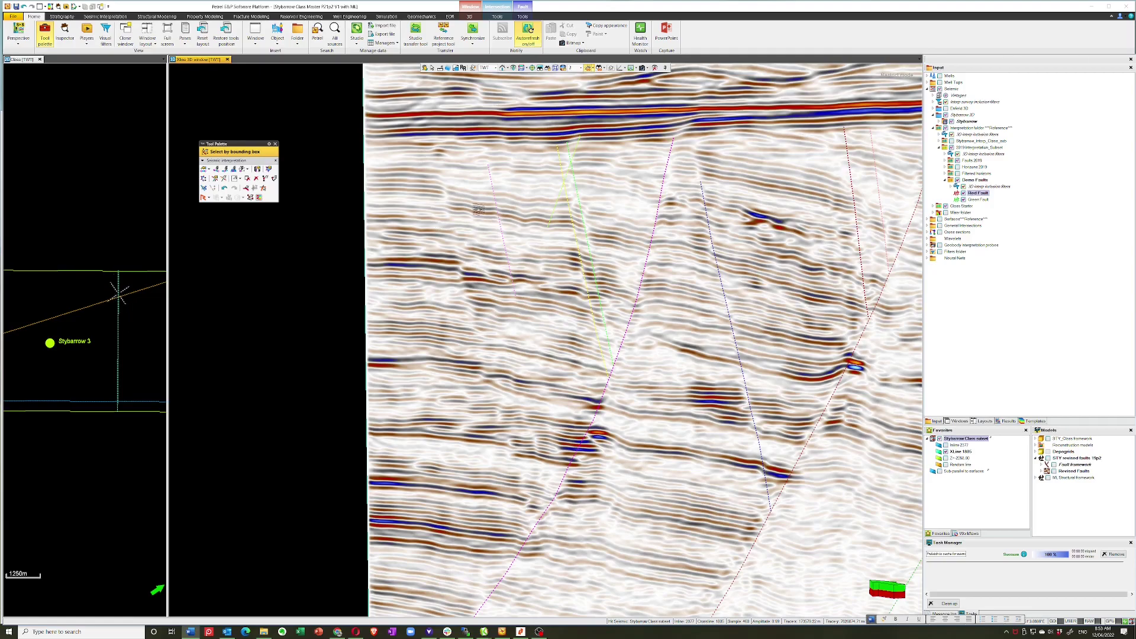
- With Interpret faults on Red Fault, digitize a five-point stick down toward the dipping fault
left_click(257, 170)
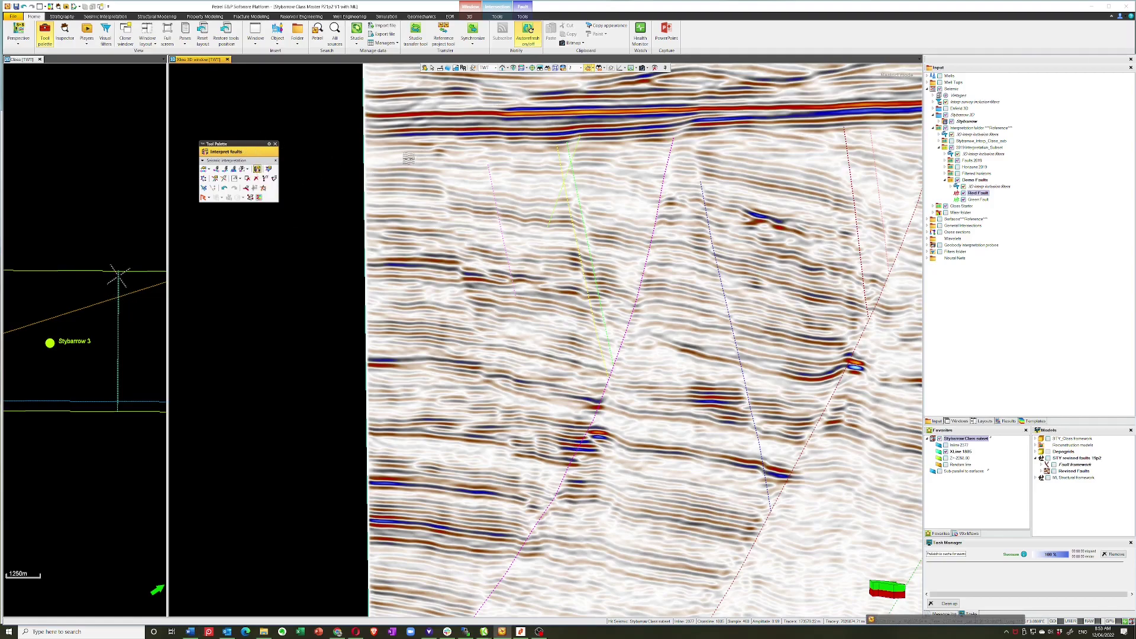
left_click(440, 169)
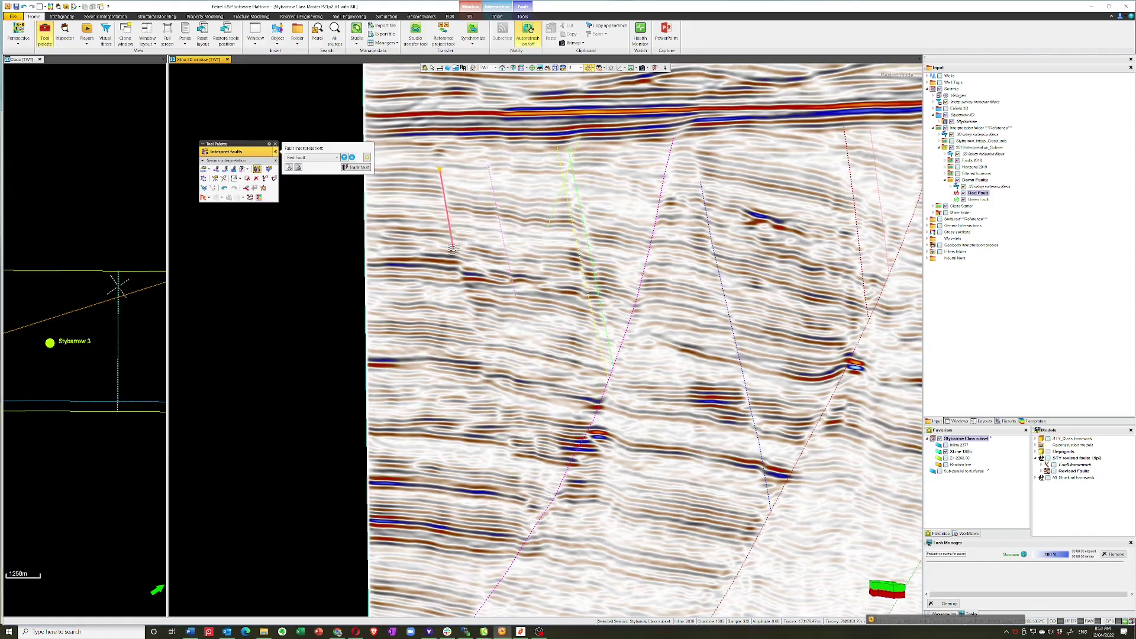
left_click(454, 253)
left_click(474, 308)
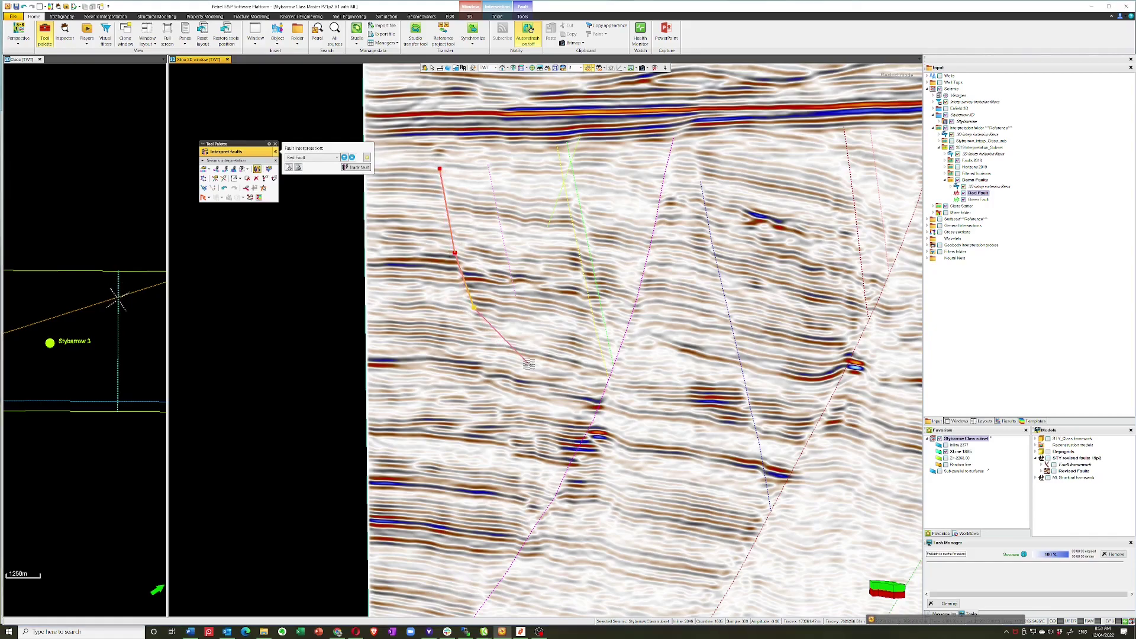
left_click(521, 365)
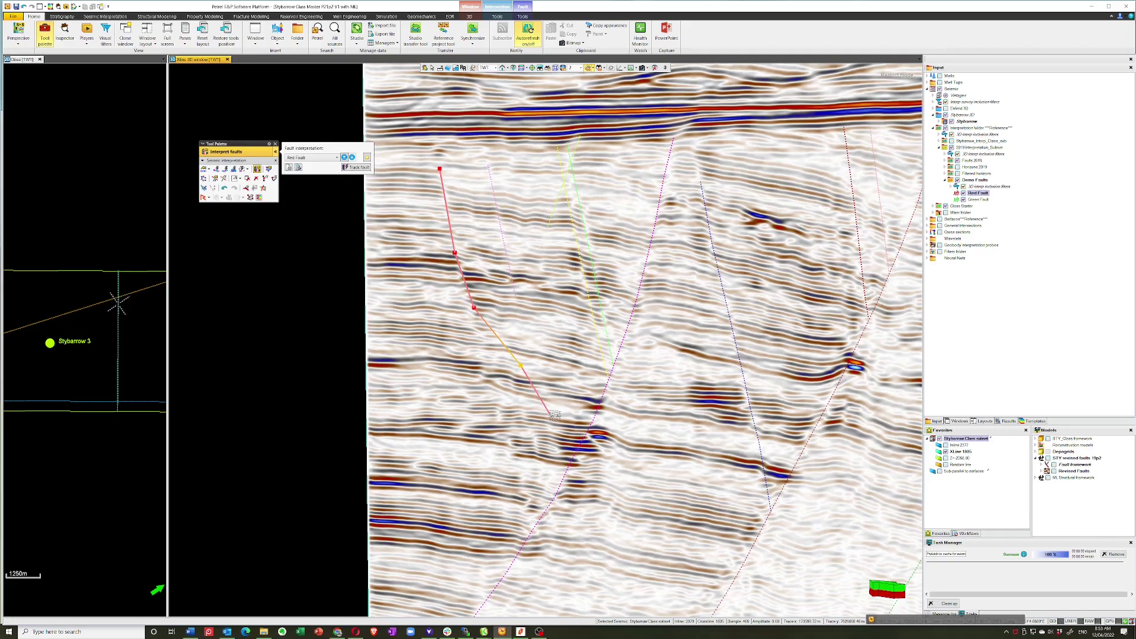
left_click(555, 409)
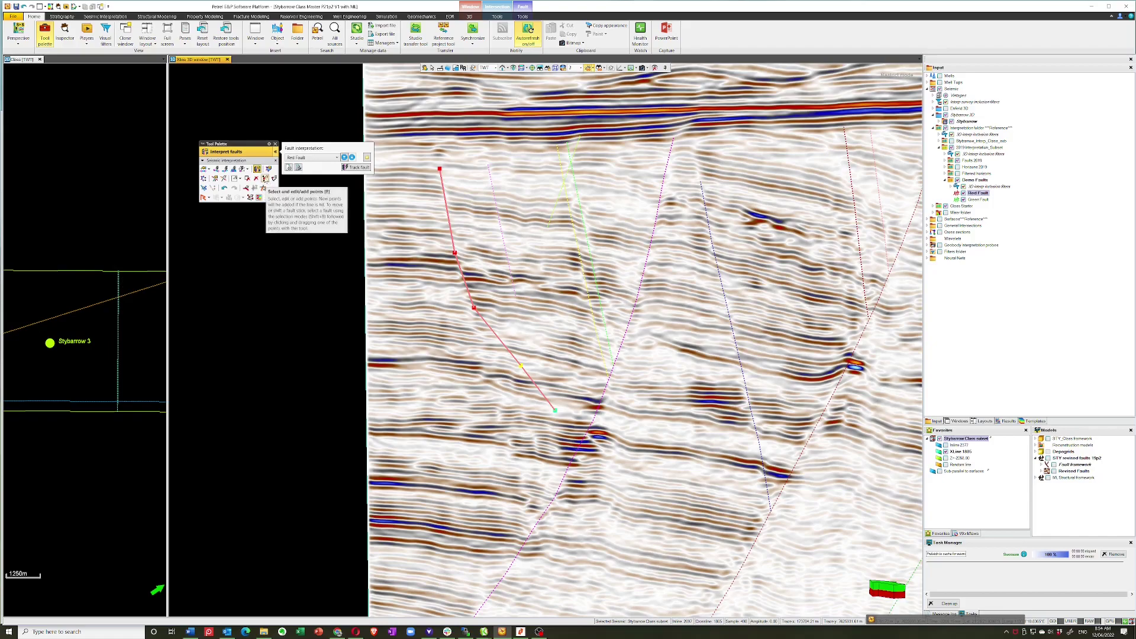
- Edit the stick's lower segment: shift points down-left, add a point, and lower its bottom end
key("e")
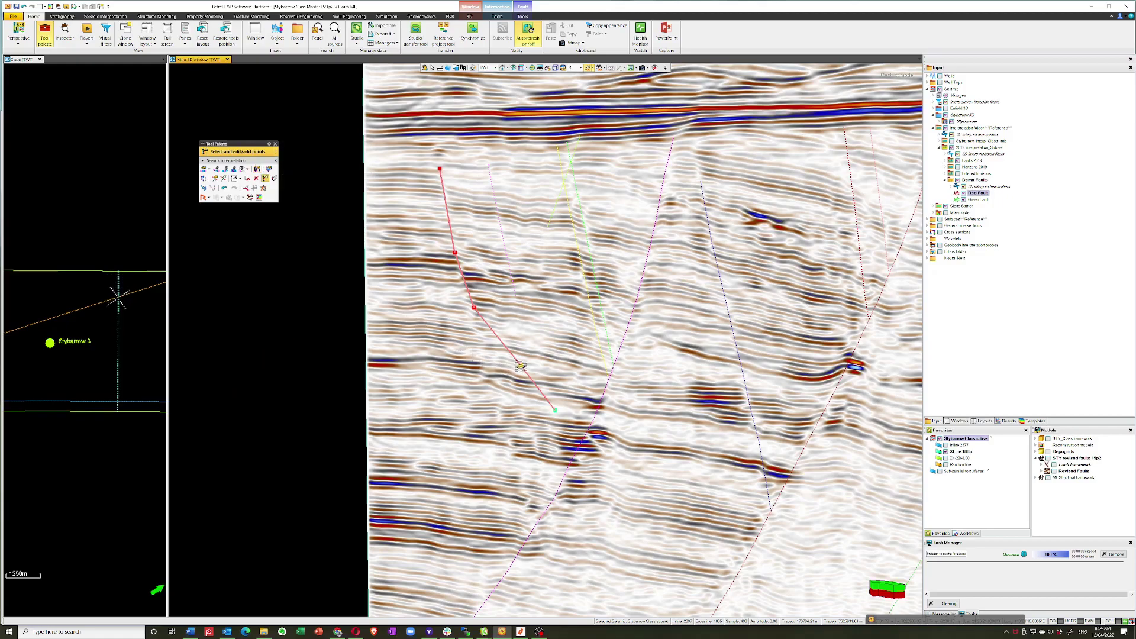
left_click(521, 366)
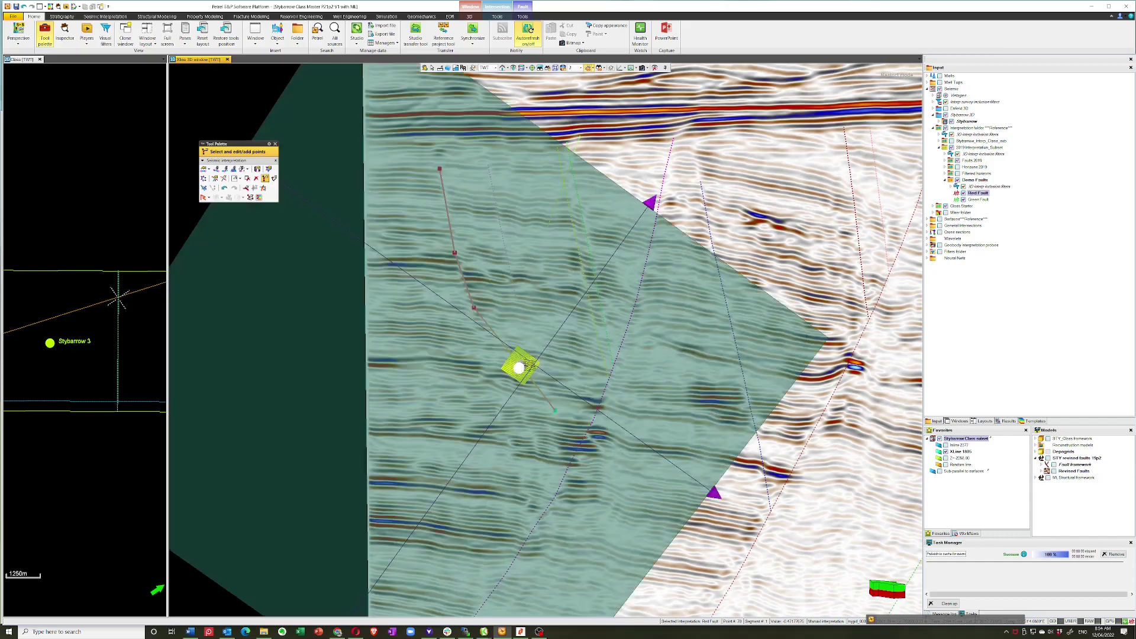
left_click_drag(521, 365, 494, 395)
left_click(494, 395)
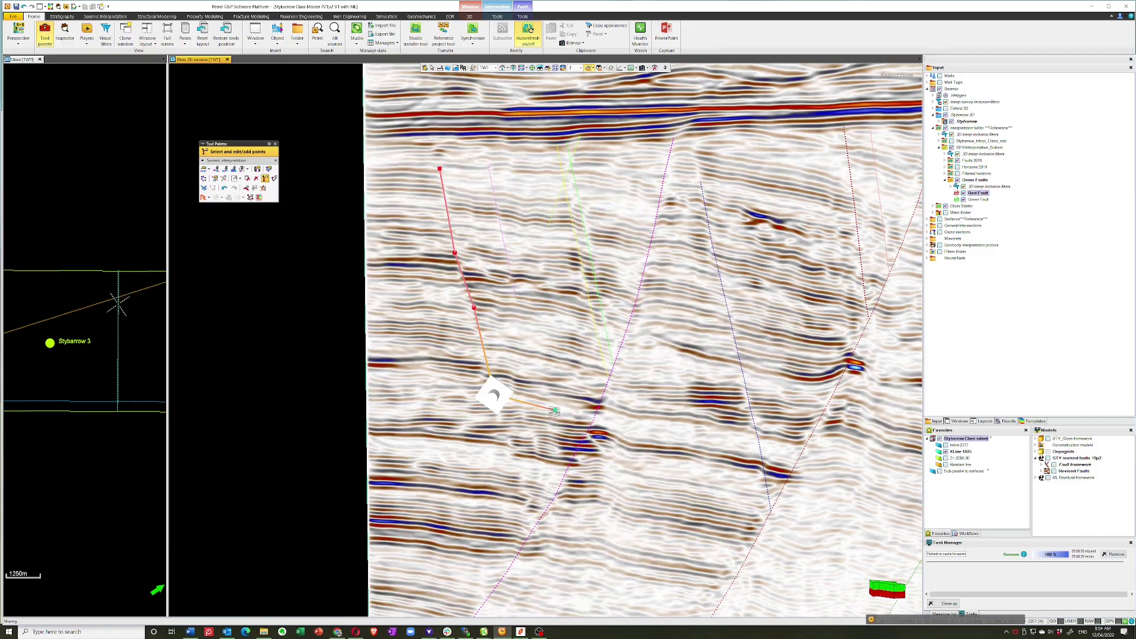
left_click_drag(554, 411, 514, 469)
key("f")
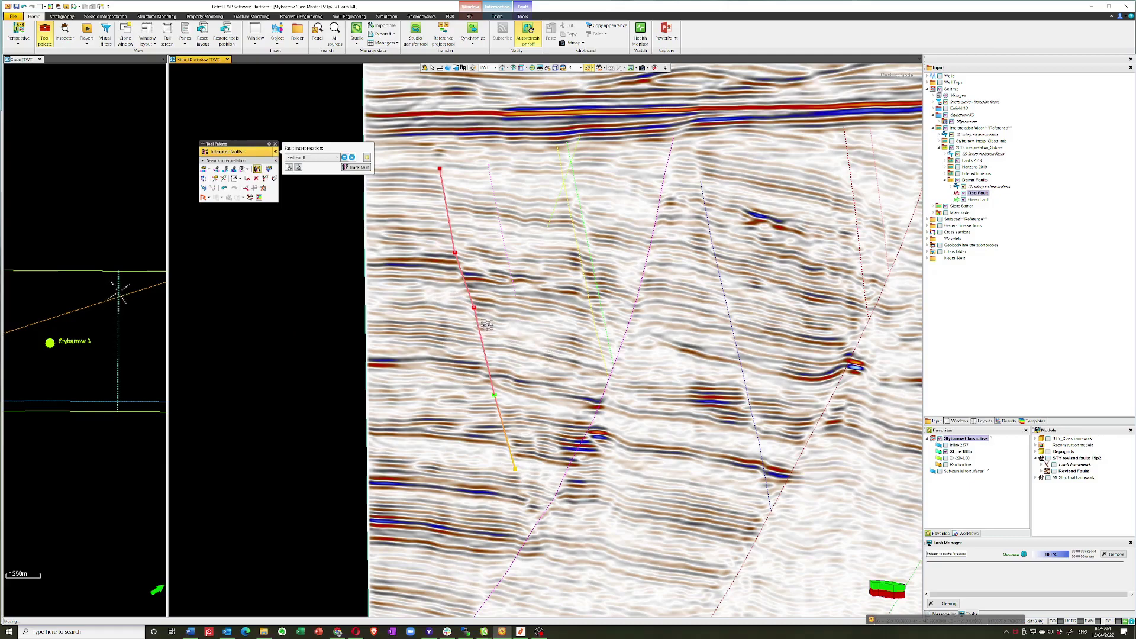
- End the Red Fault stick with N and activate the Interactive eraser with X
key("n")
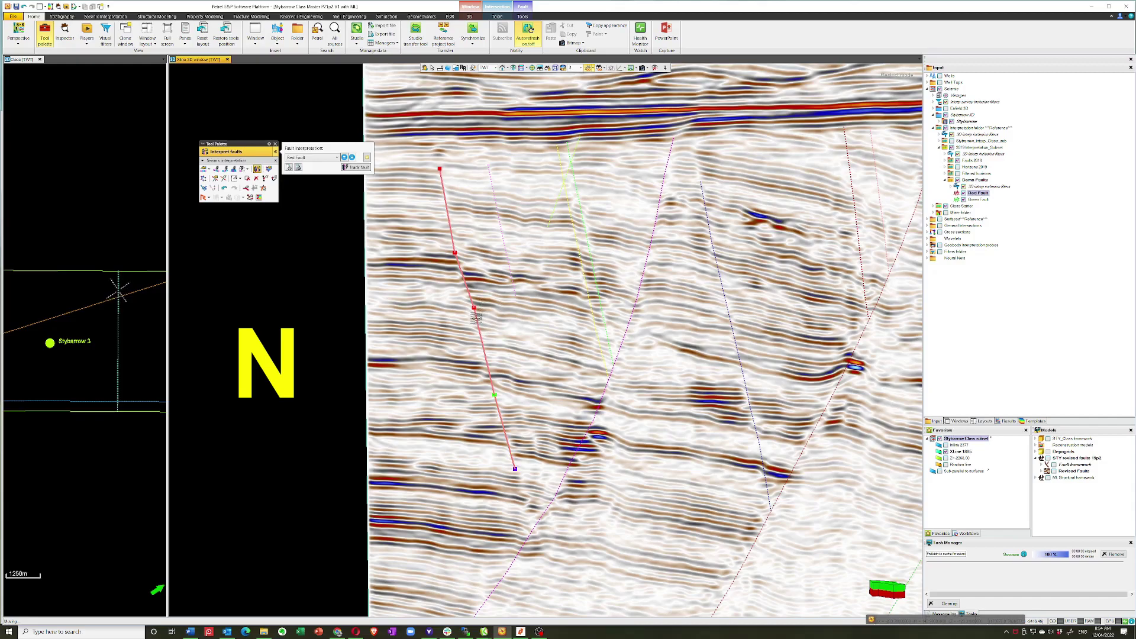
key("x")
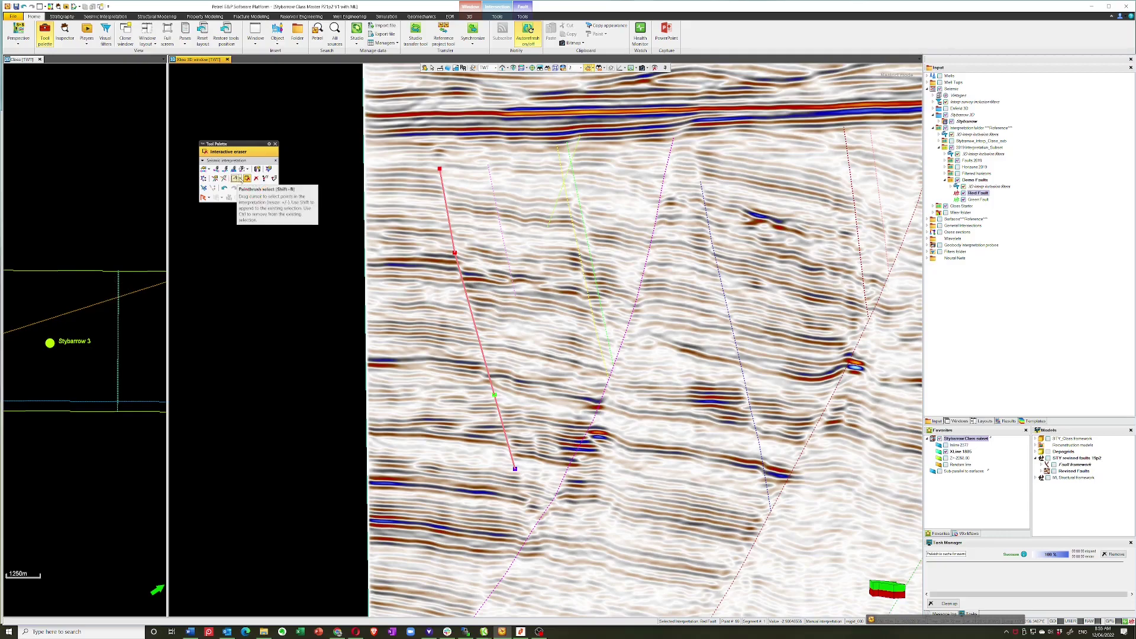
- Switch the selection method to Bounding box and box-select the whole Red Fault stick
left_click(240, 179)
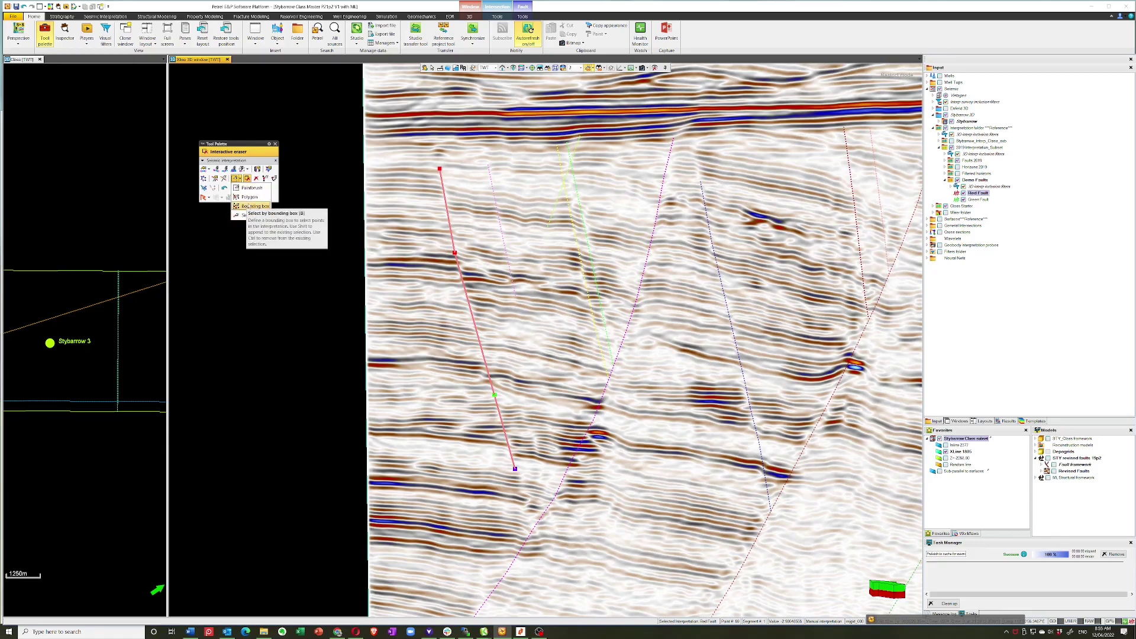
left_click(250, 206)
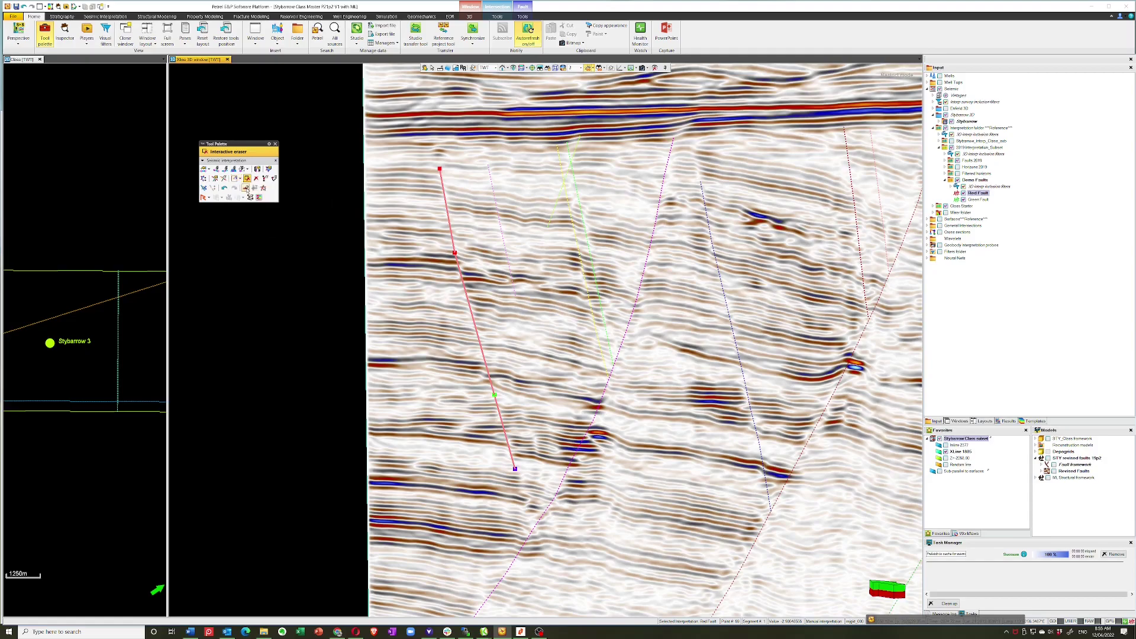
left_click(236, 178)
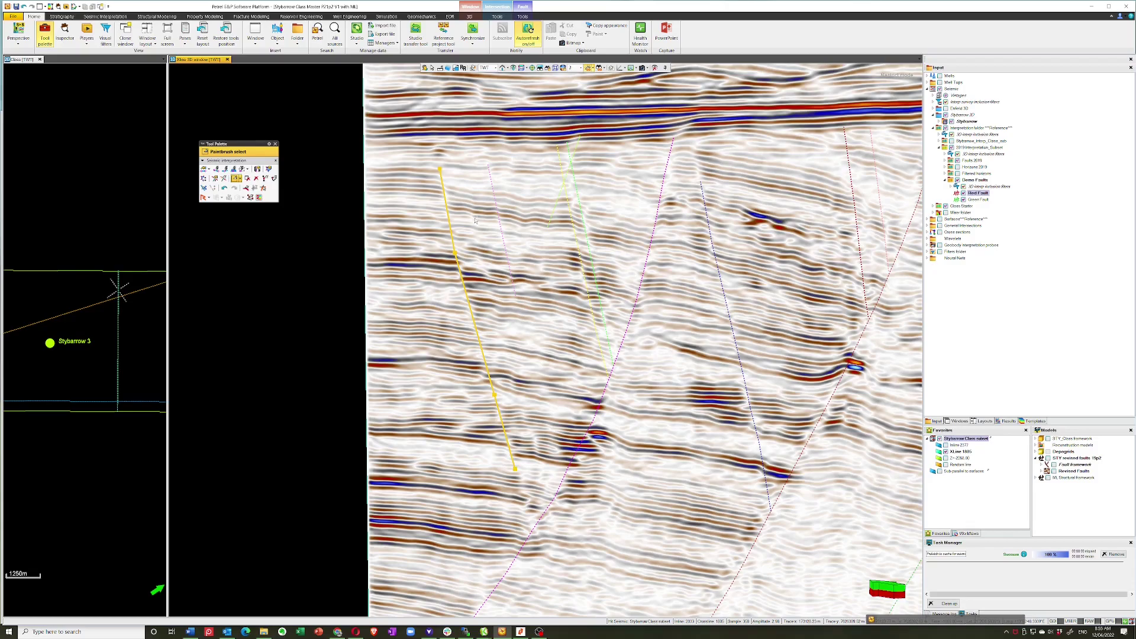
left_click(272, 238)
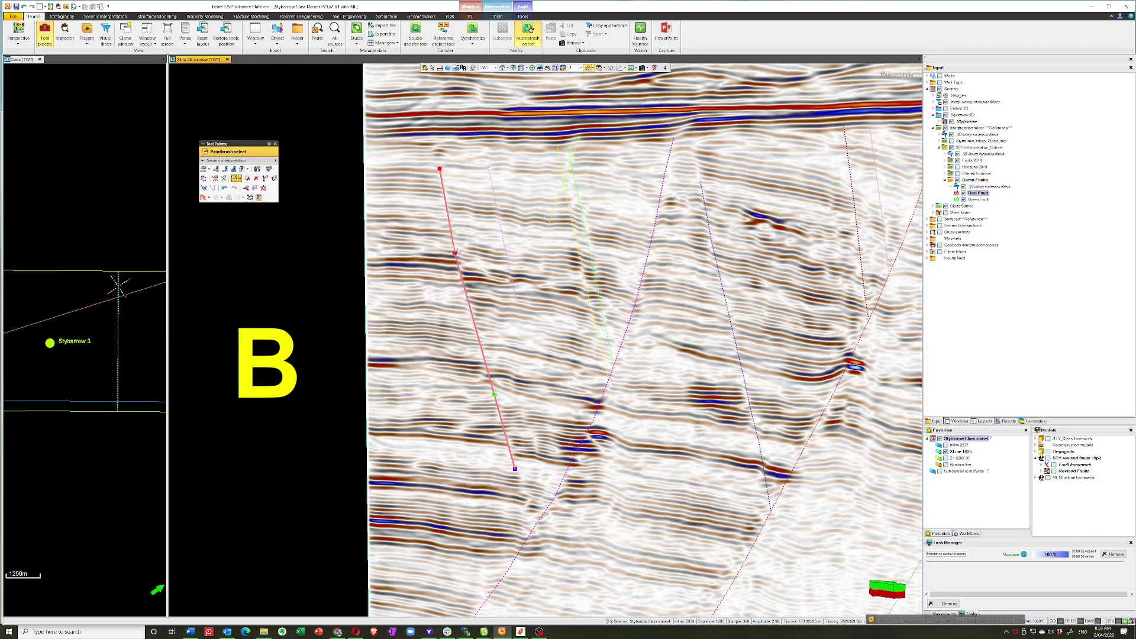
key("b")
left_click_drag(410, 201, 463, 228)
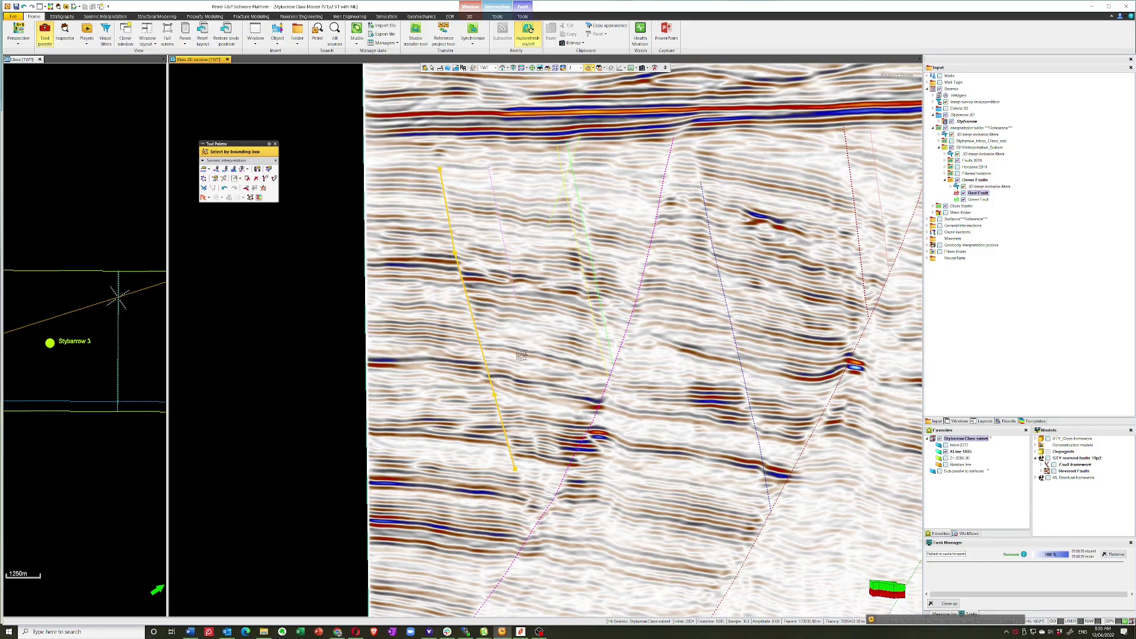
key("f")
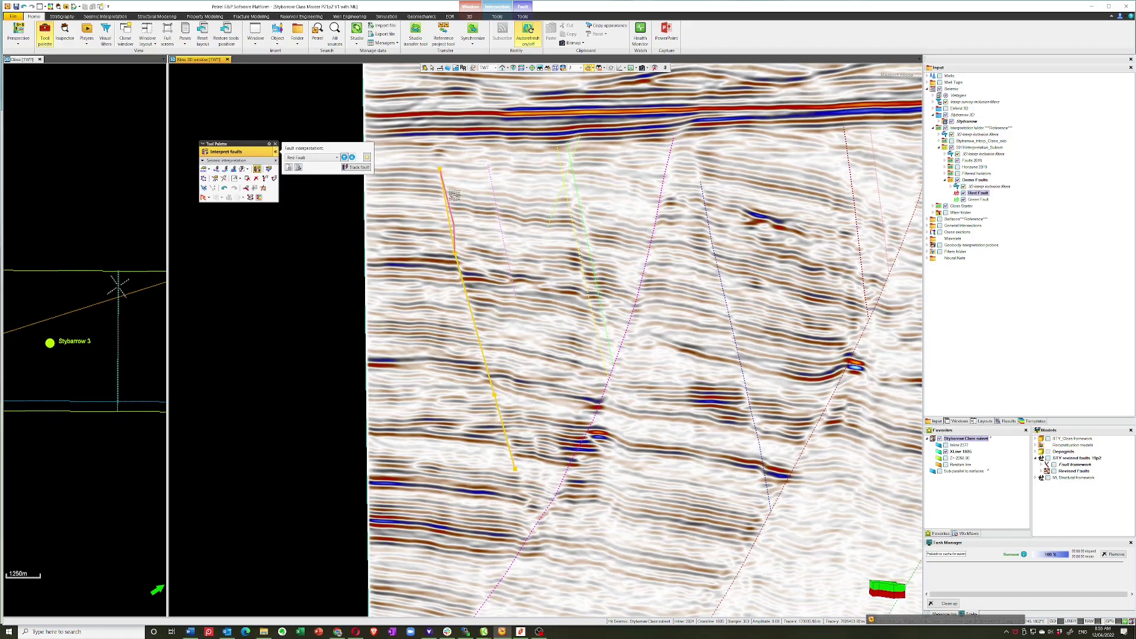
- Shift-click above and below the Red Fault stick to lengthen both of its ends
key("shift")
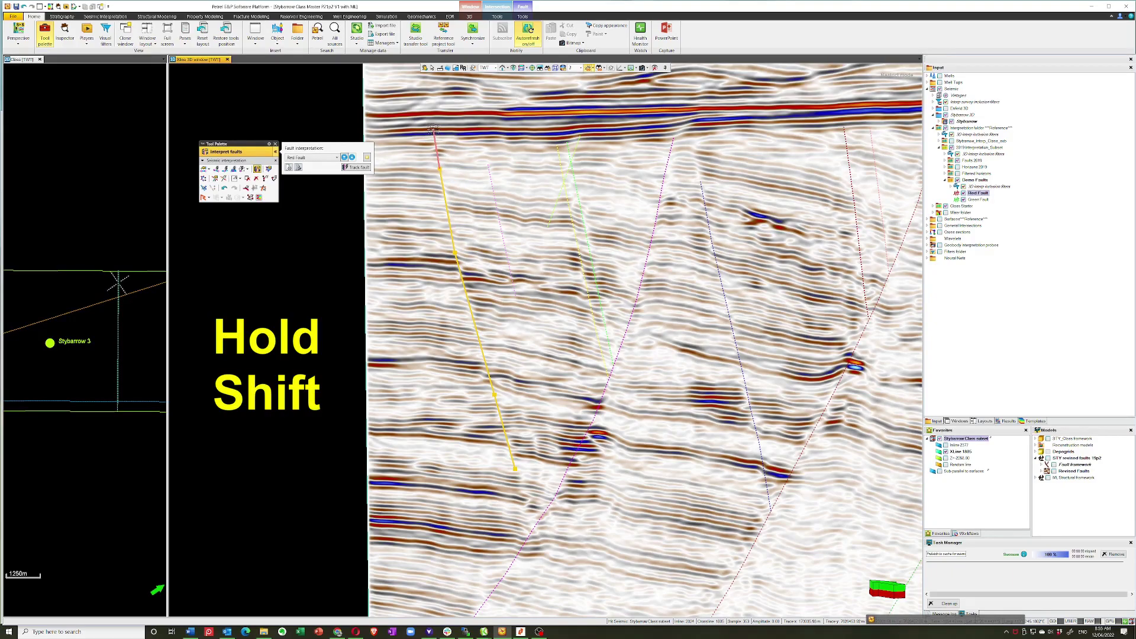
left_click(433, 129, "shift")
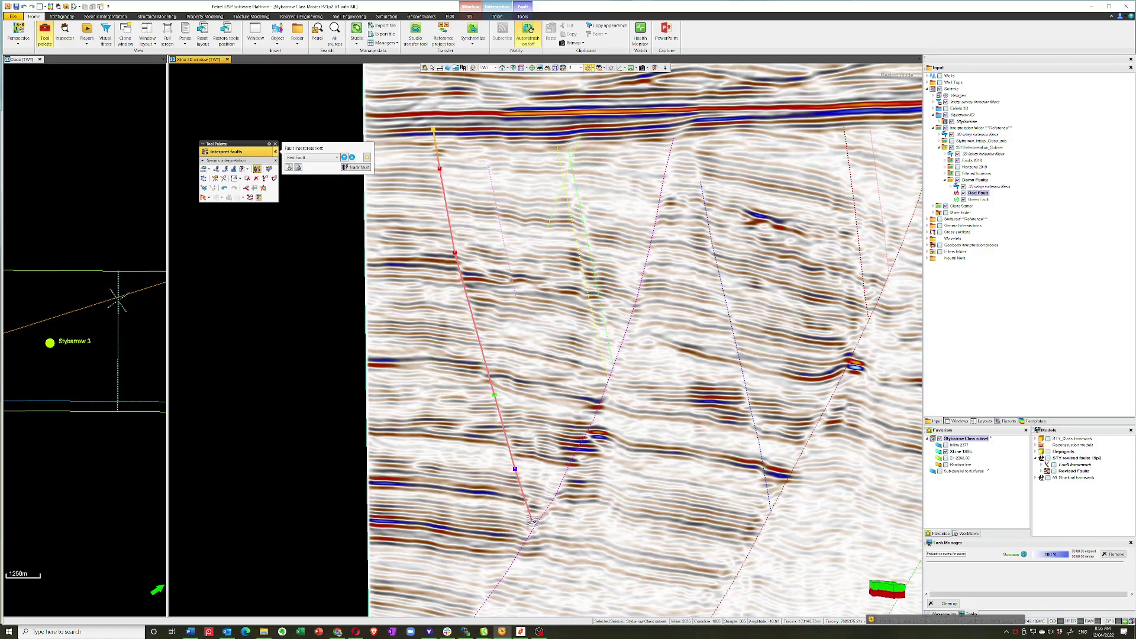
left_click(536, 524)
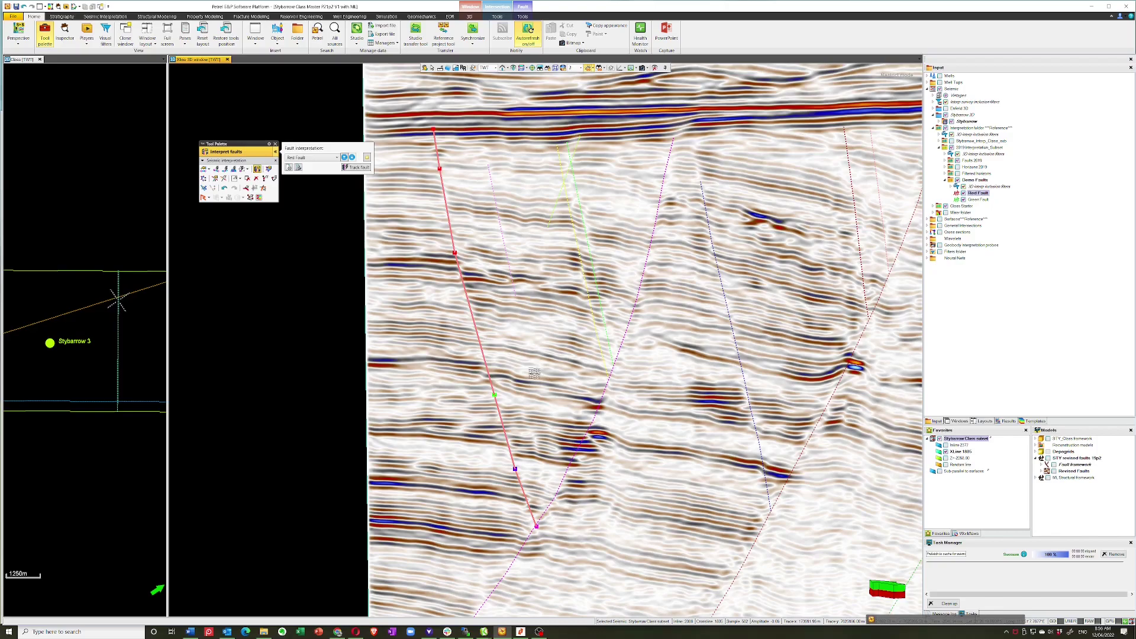
- Delete the extended stick and repick three Red Fault points from the top reflector to mid-section
key("b")
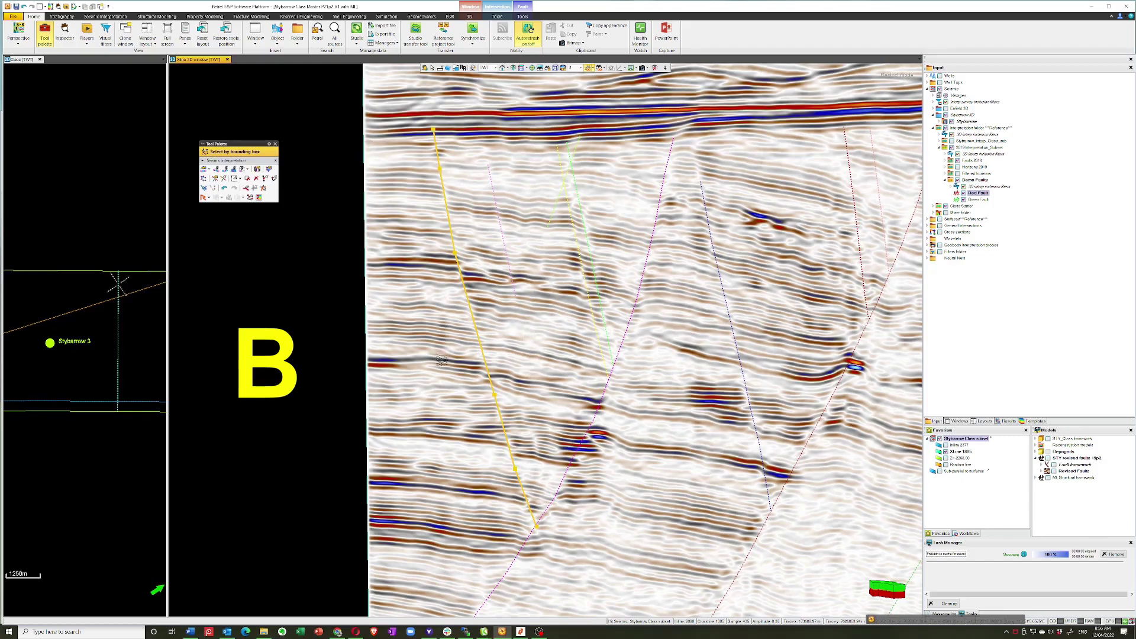
key("Delete")
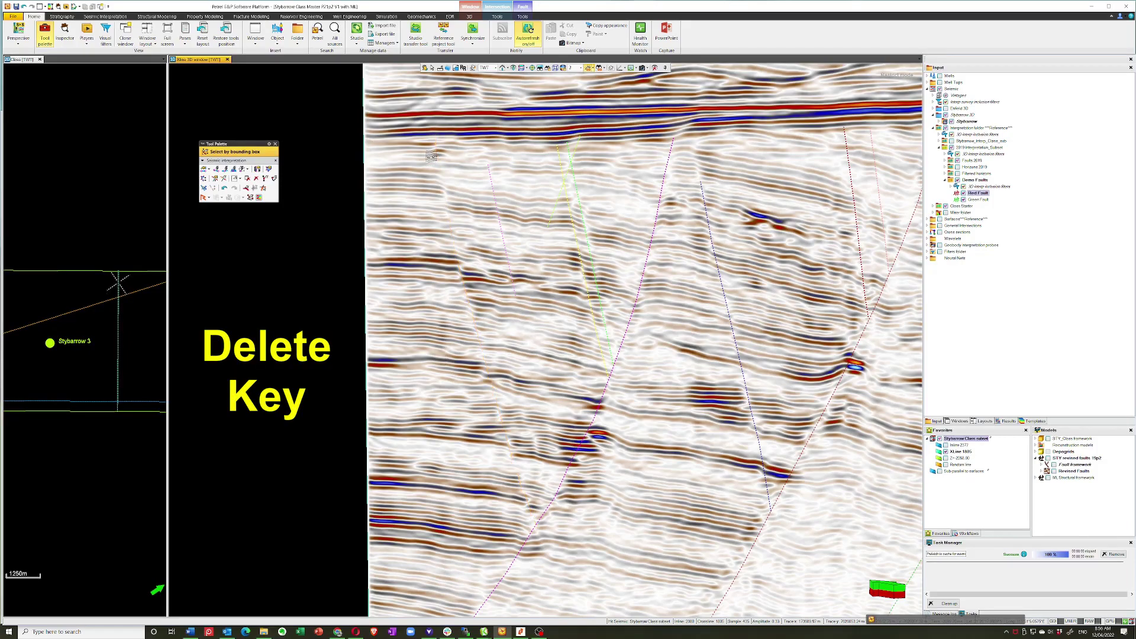
key("f")
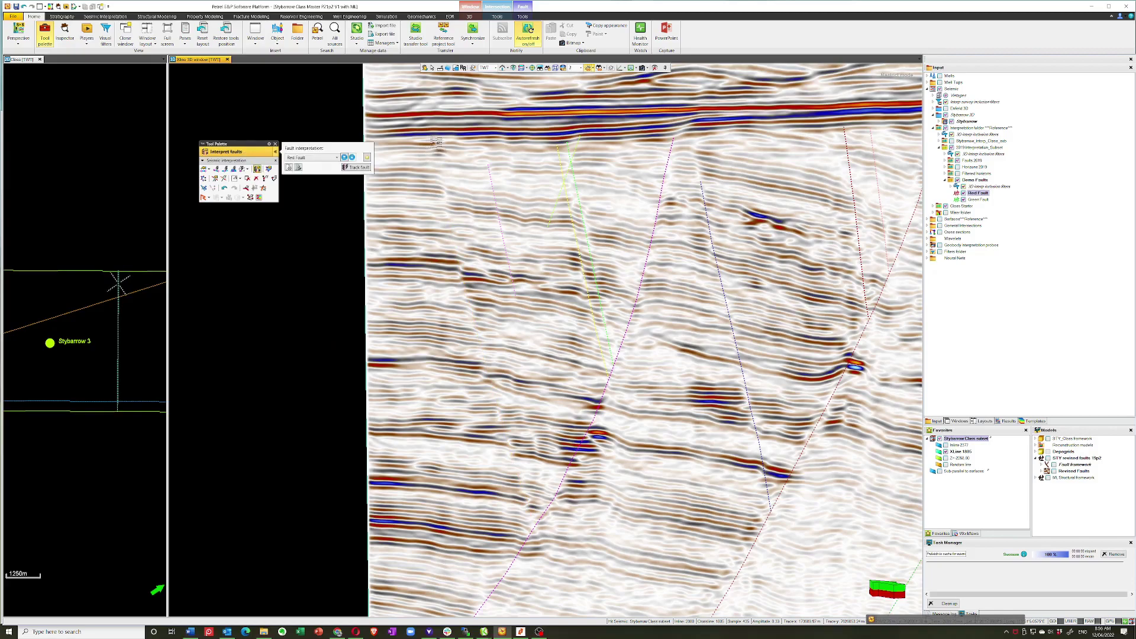
left_click(435, 139)
left_click(454, 249)
left_click(483, 360)
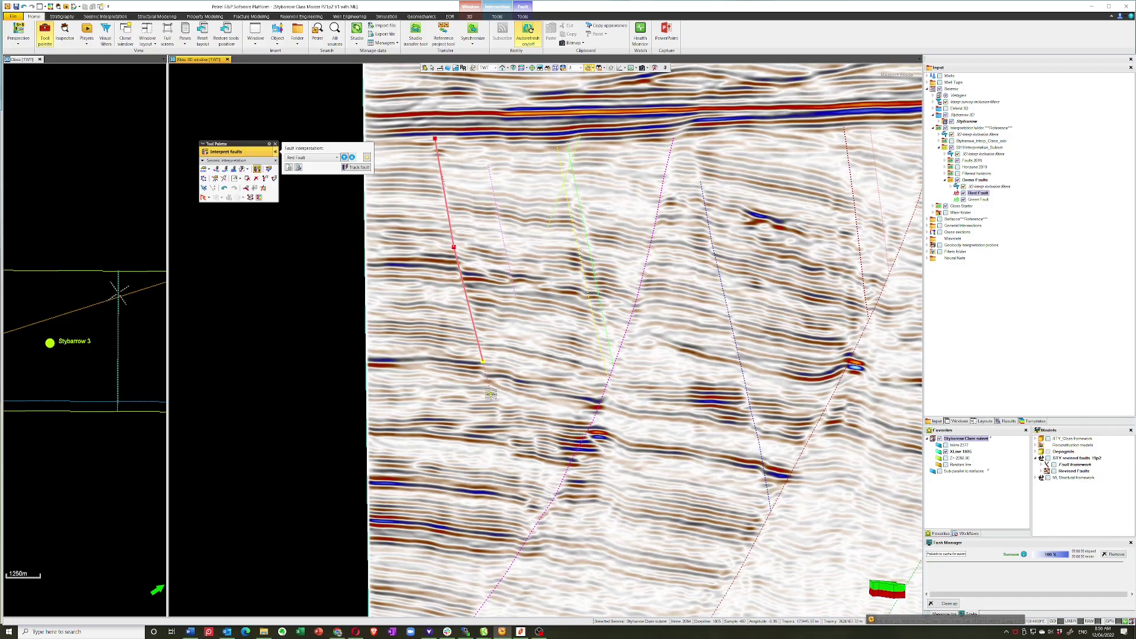
- Pick a three-point lower Red Fault piece ending at the existing fault
left_click(491, 394)
left_click(513, 458)
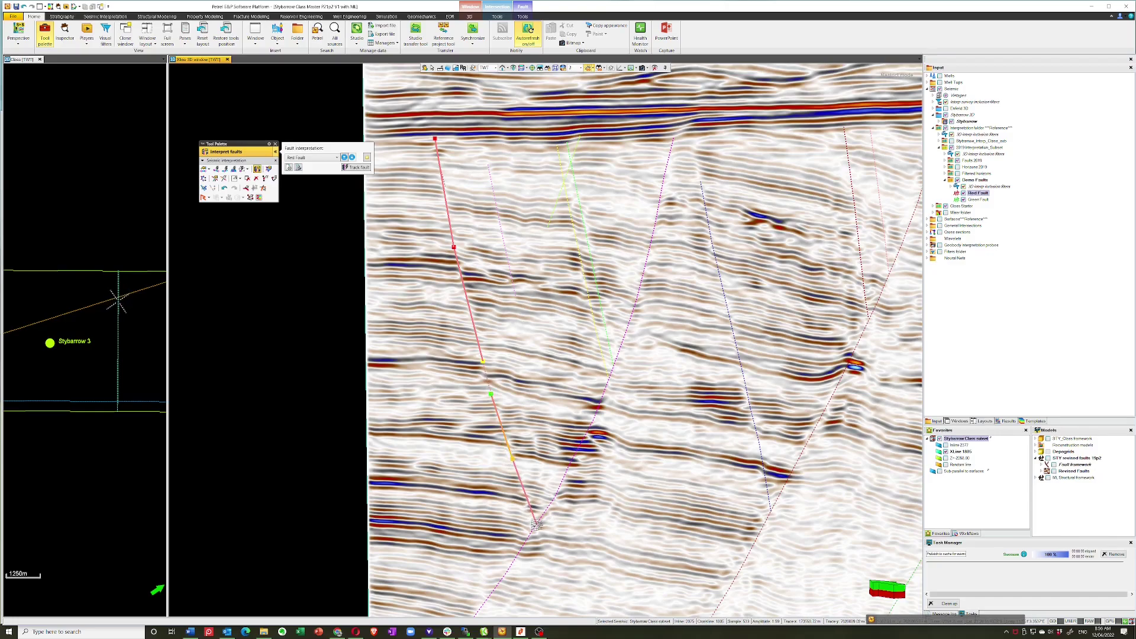
left_click(536, 524)
- Box-select both fault stick pieces and join them into one stick
key("b")
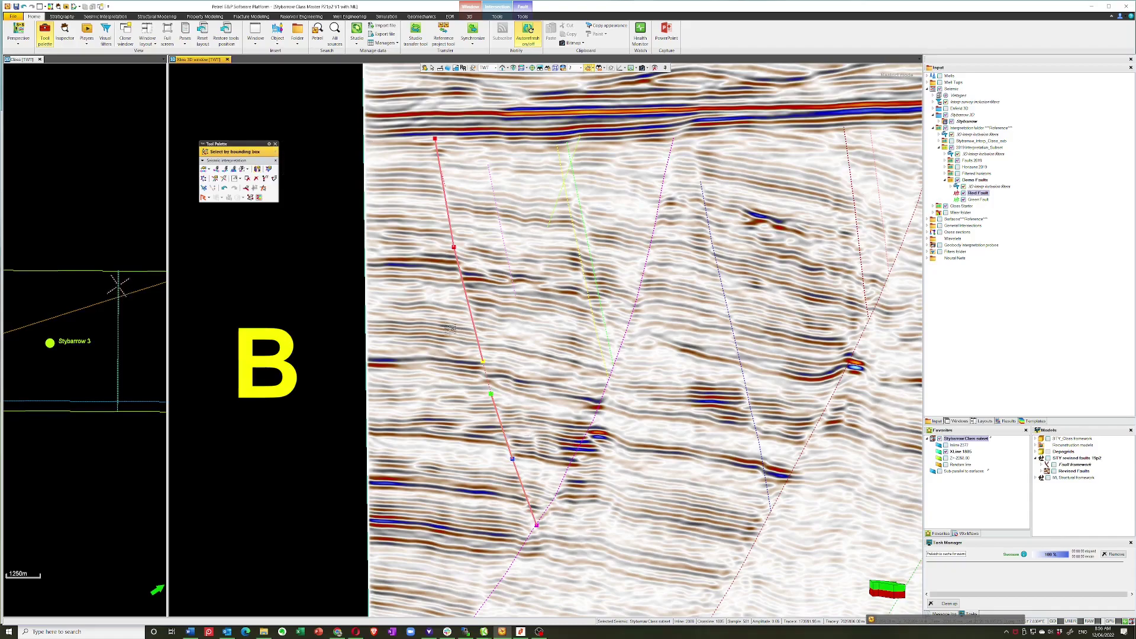
left_click_drag(438, 326, 533, 428)
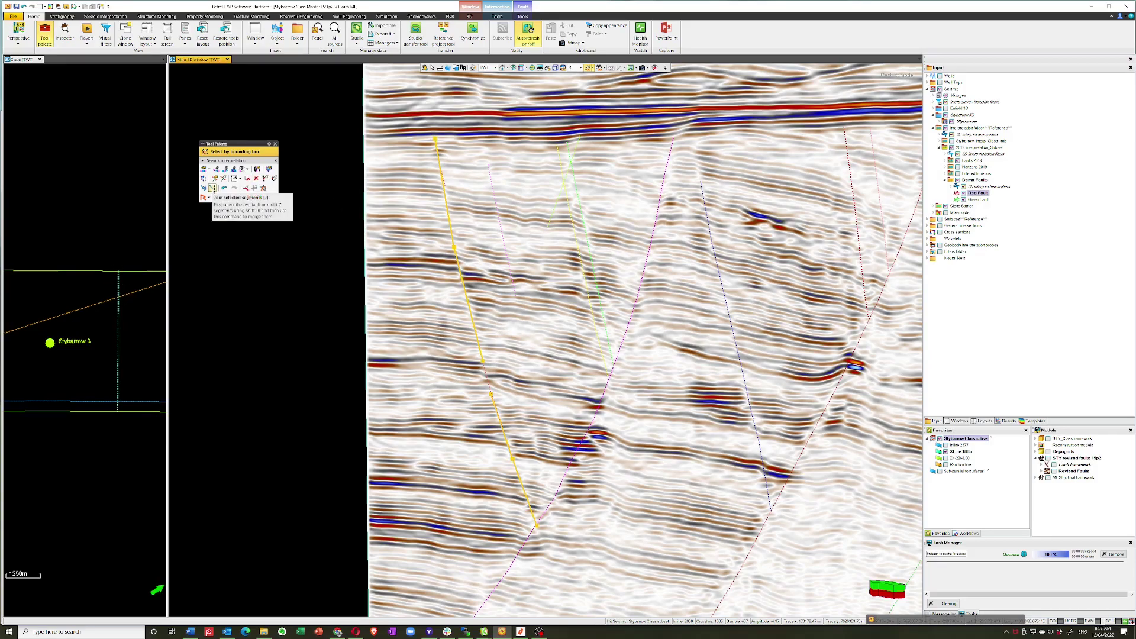
key("j")
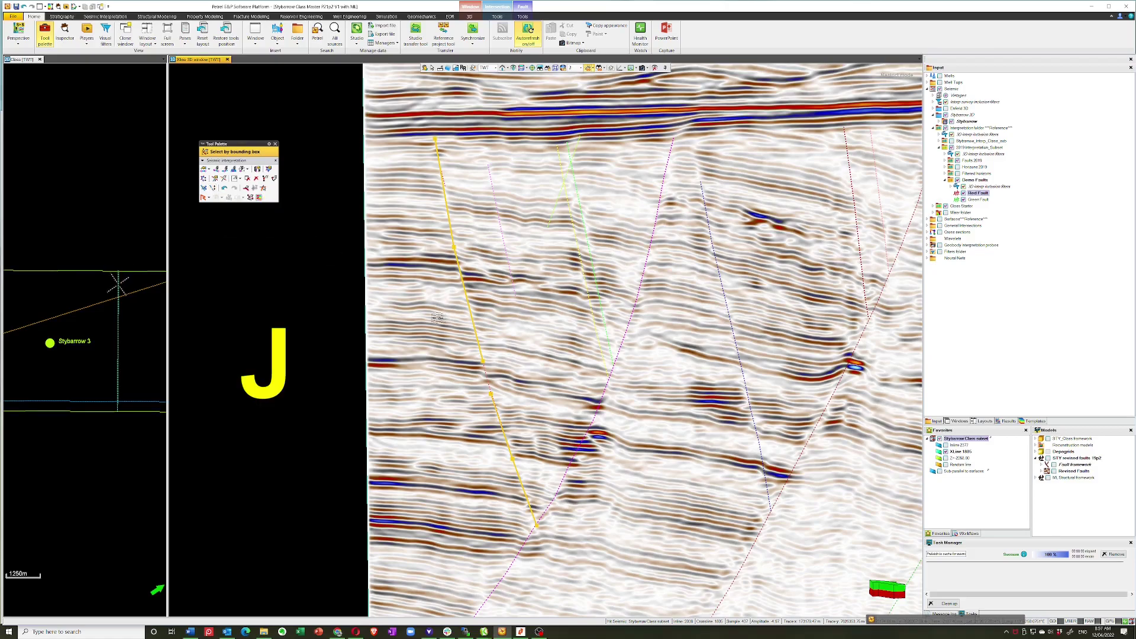